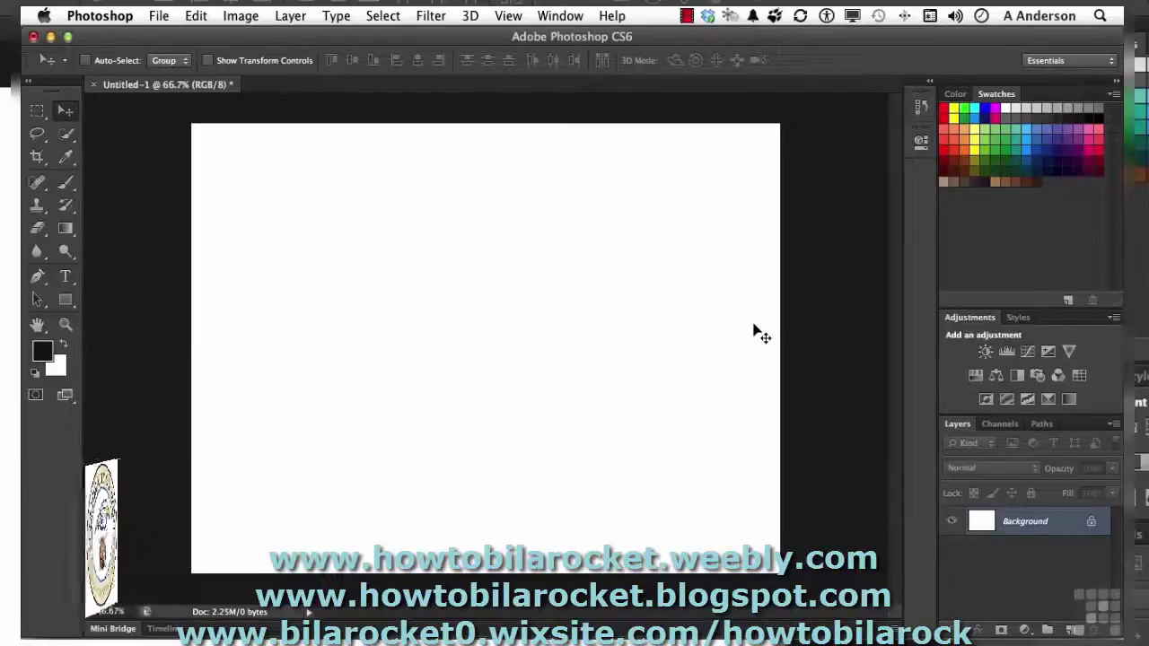
# - Open the General preferences and review the available Image Interpolation methods, keeping Bicubic Automatic
pyautogui.click(199, 16)
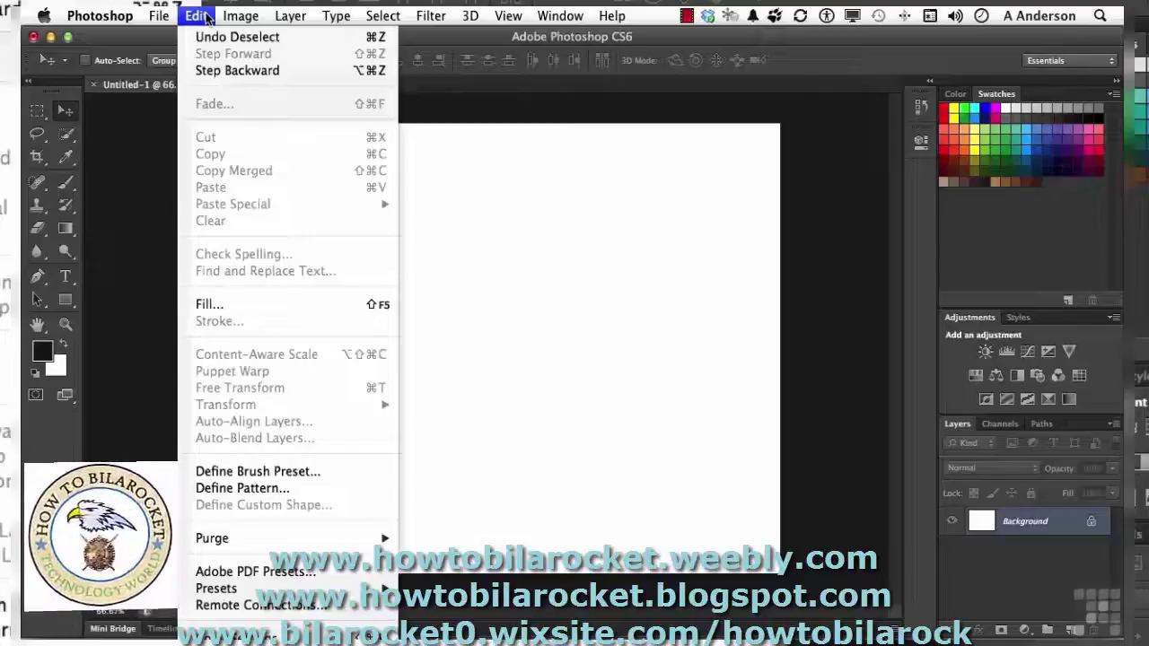
pyautogui.click(205, 17)
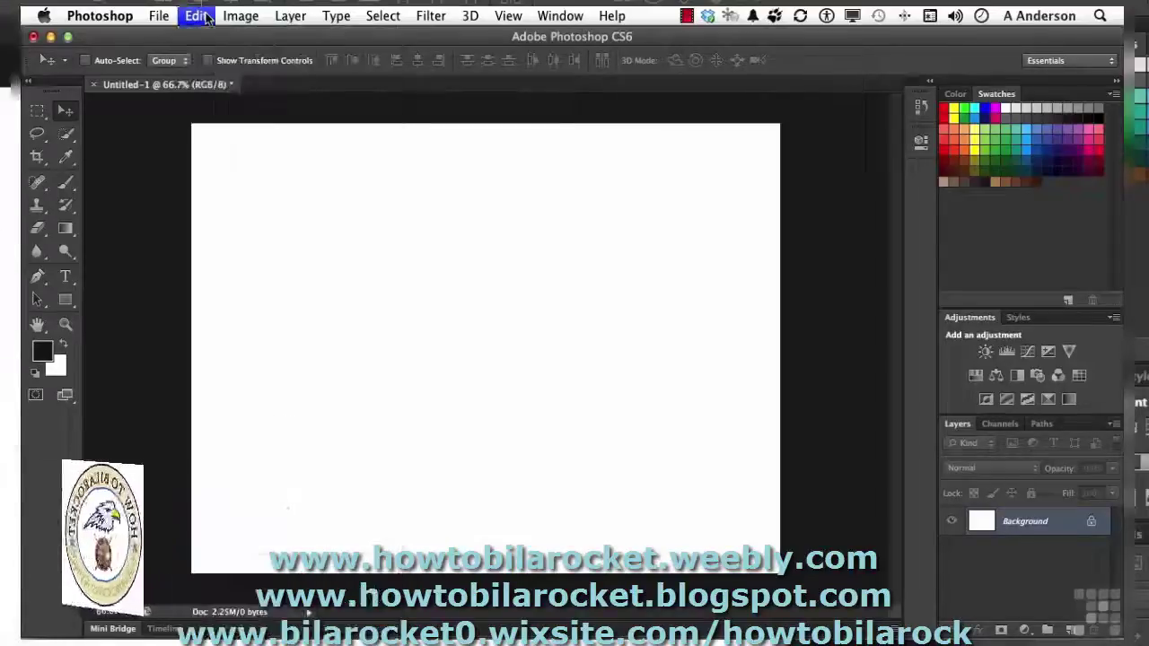
pyautogui.click(109, 18)
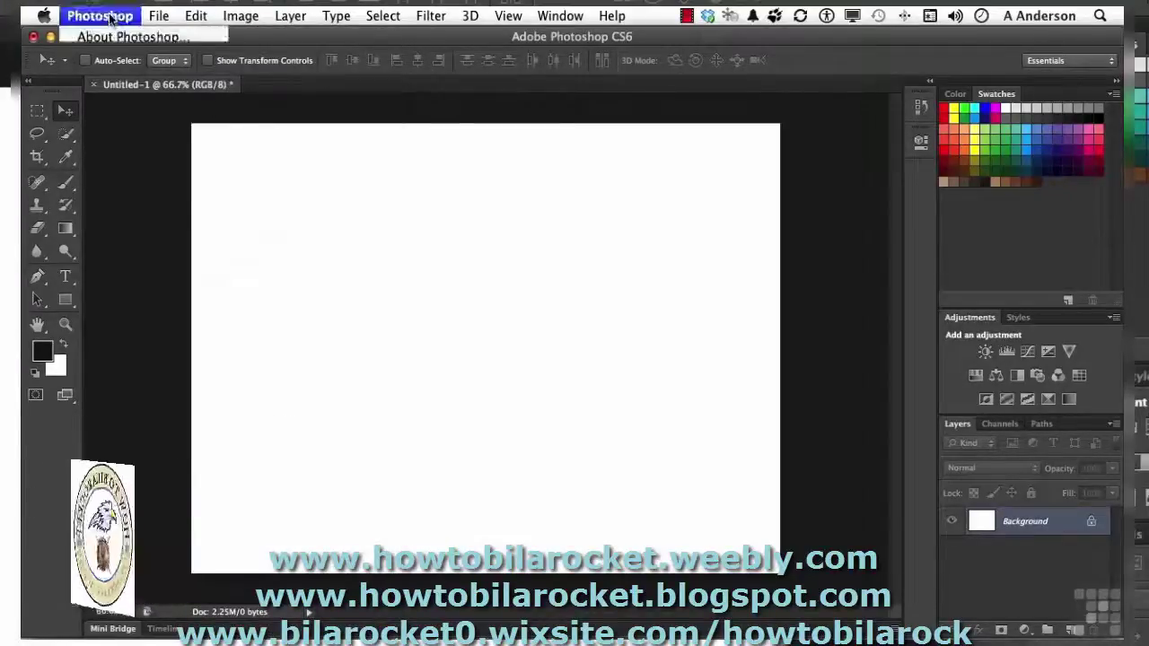
pyautogui.moveTo(121, 72)
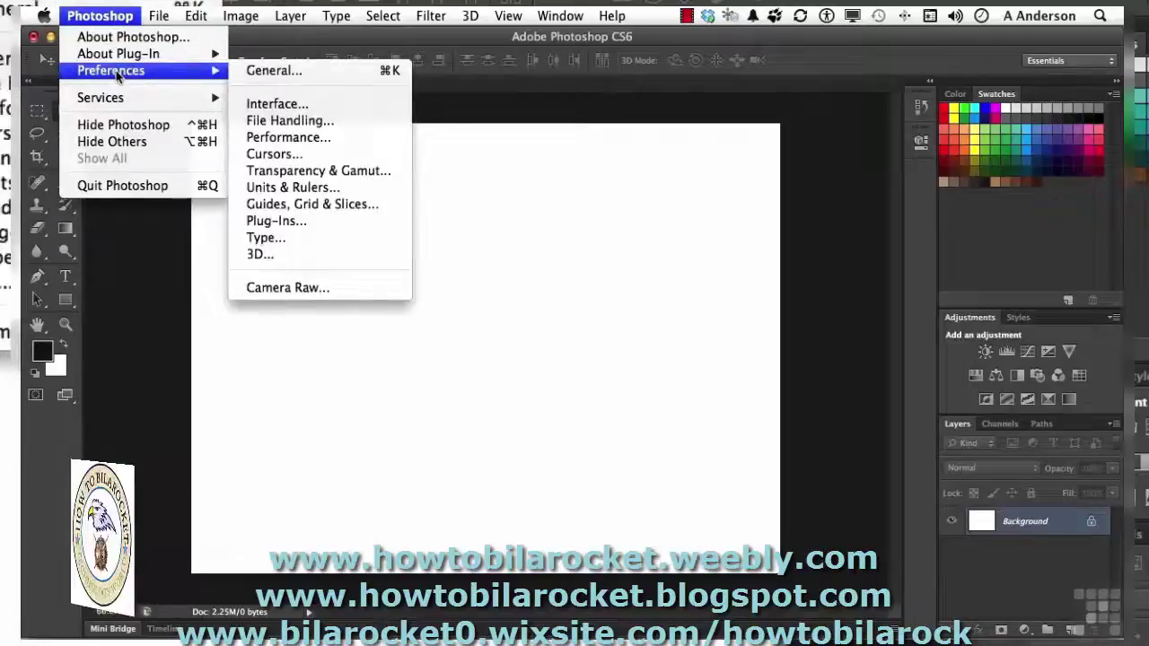
pyautogui.click(270, 71)
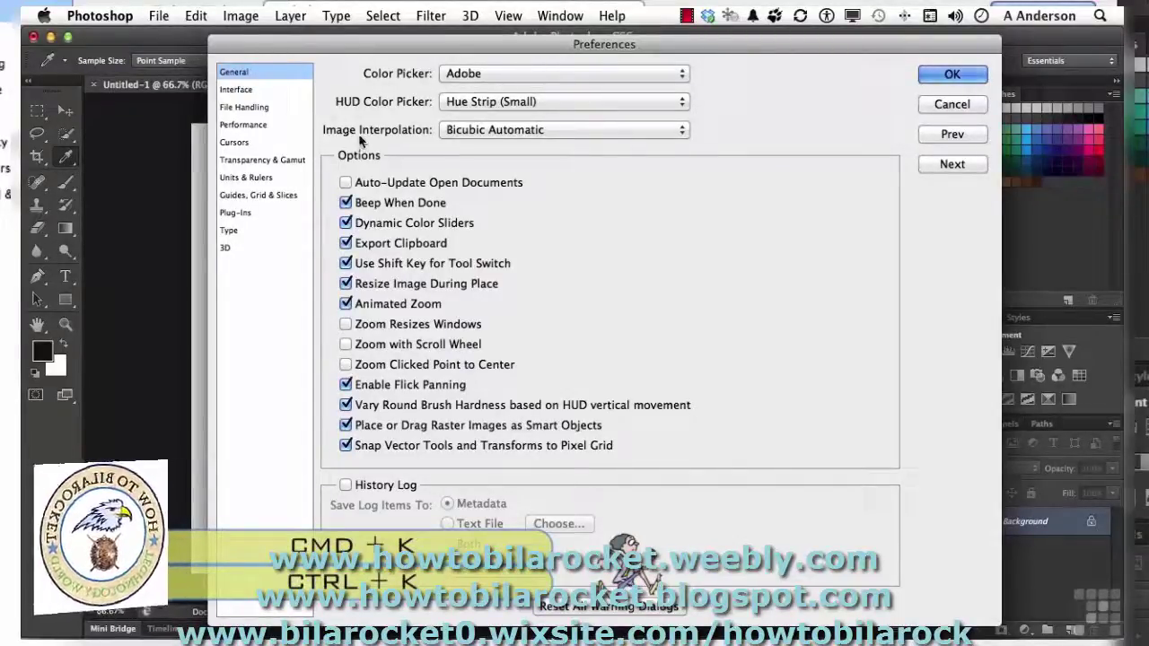
pyautogui.click(576, 129)
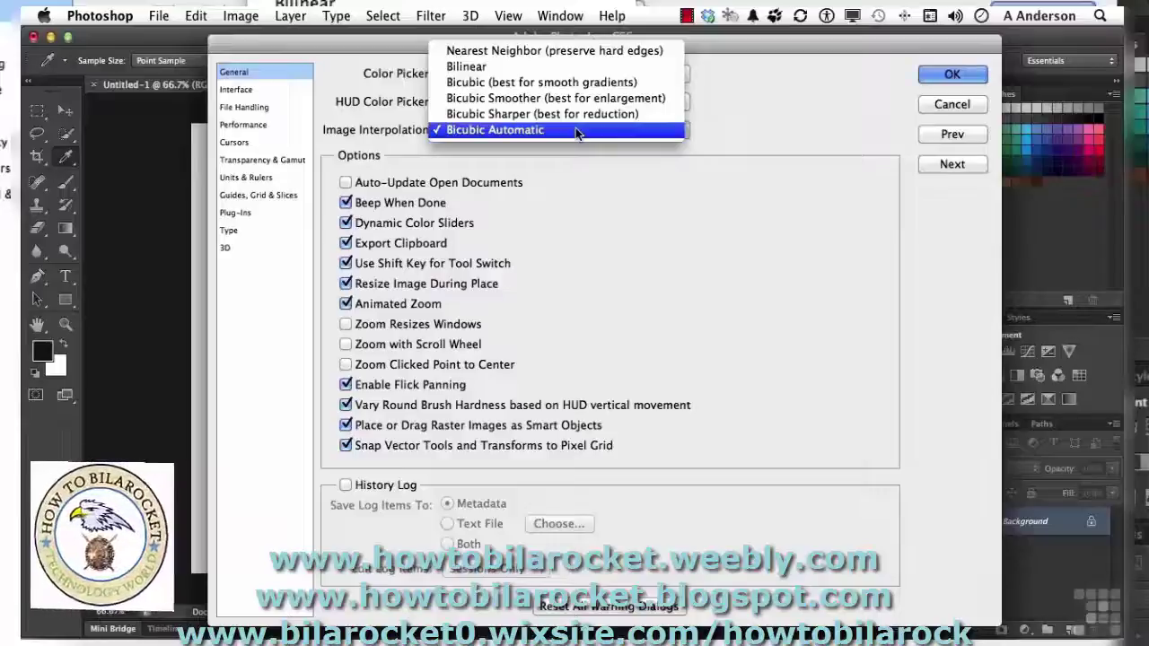
pyautogui.click(609, 182)
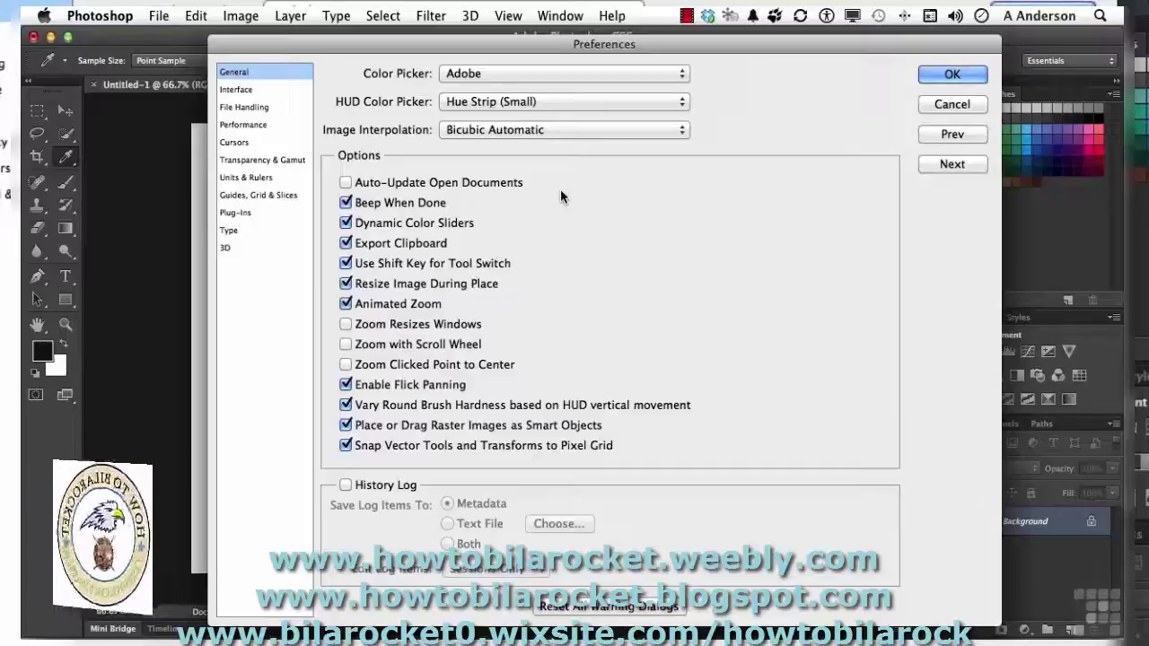
# - Try turning off Beep When Done and Export Clipboard and turning on Zoom Clicked Point to Center in the General preferences
pyautogui.click(347, 203)
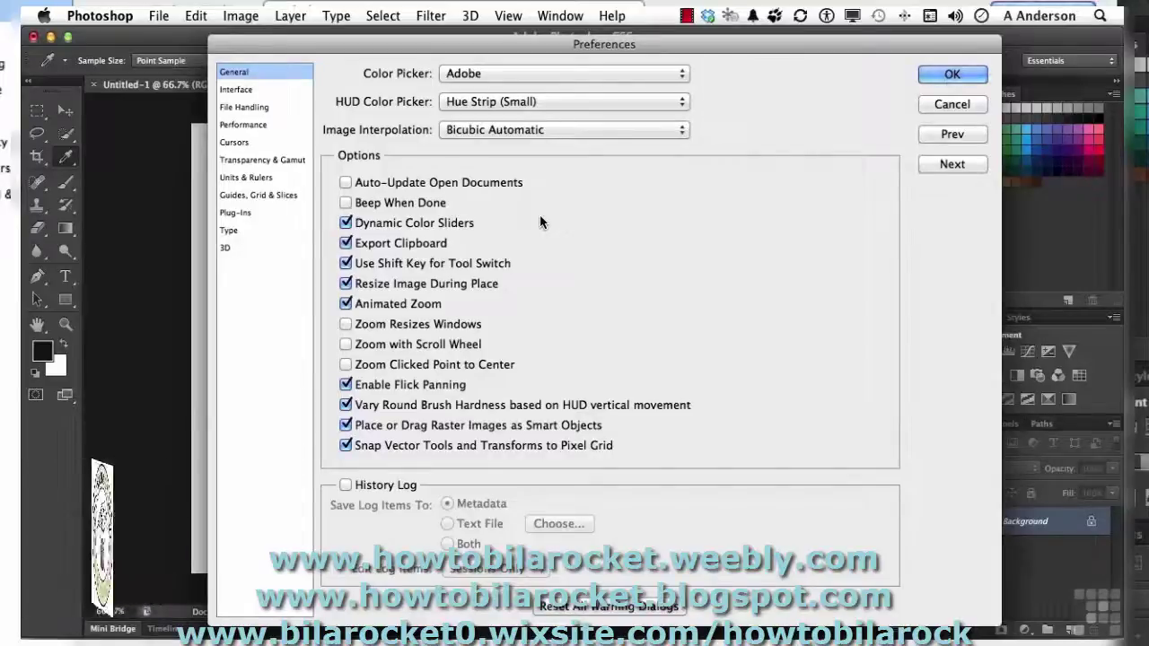
pyautogui.click(421, 249)
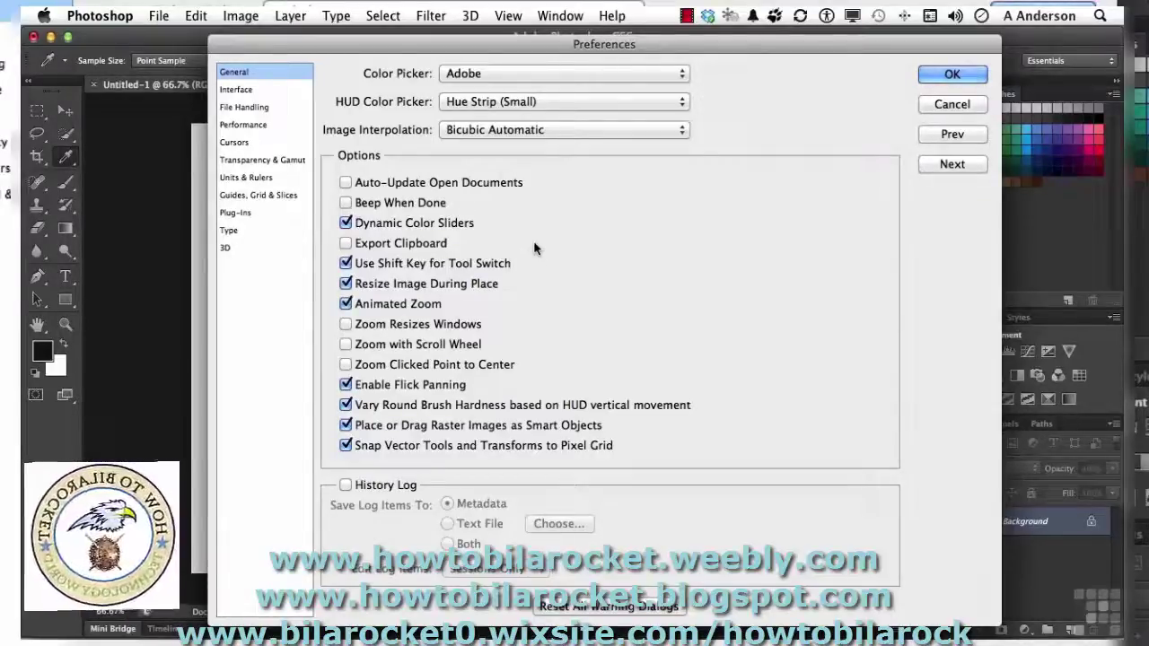
pyautogui.click(345, 365)
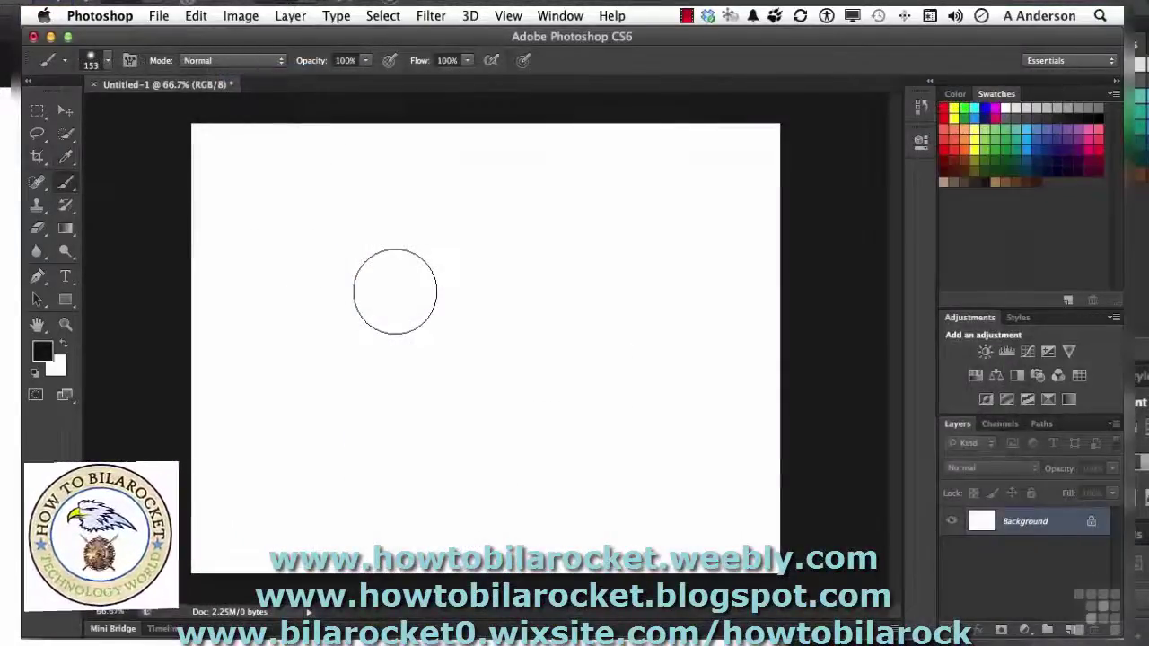
# - Paint a wavy black stroke across the upper part of the canvas with the 153 px brush and check the brush size and hardness settings
pyautogui.moveTo(320, 218)
pyautogui.mouseDown()
pyautogui.moveTo(328, 244)
pyautogui.moveTo(384, 210)
pyautogui.moveTo(448, 252)
pyautogui.moveTo(489, 203)
pyautogui.moveTo(532, 234)
pyautogui.moveTo(613, 215)
pyautogui.moveTo(680, 223)
pyautogui.mouseUp()
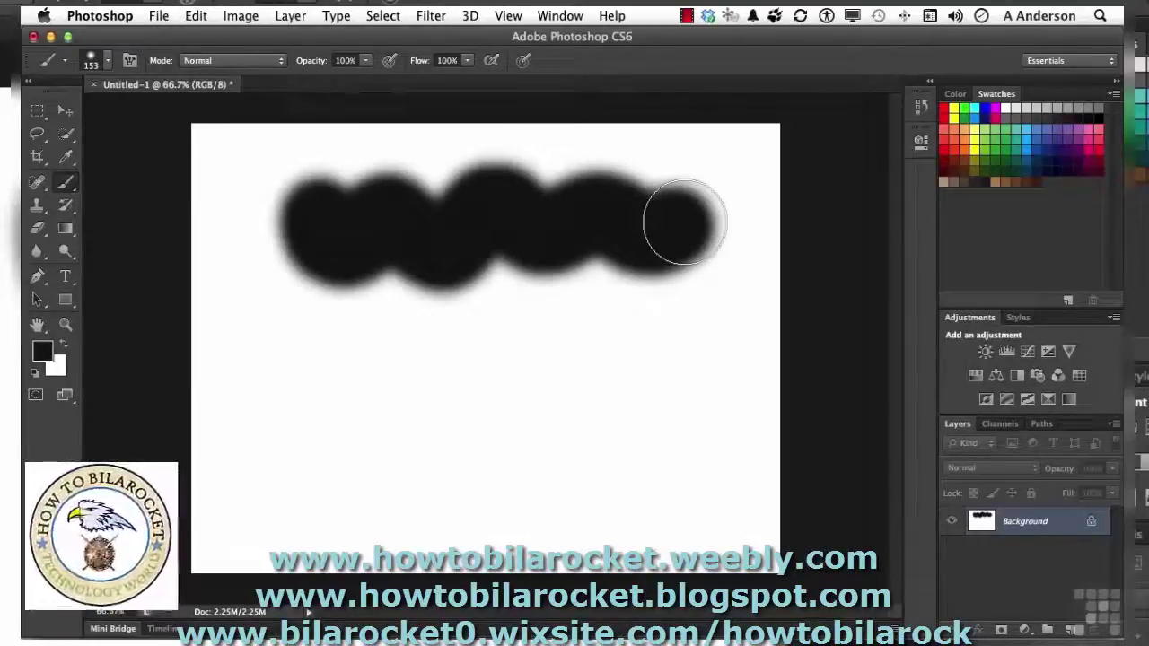
pyautogui.click(108, 62)
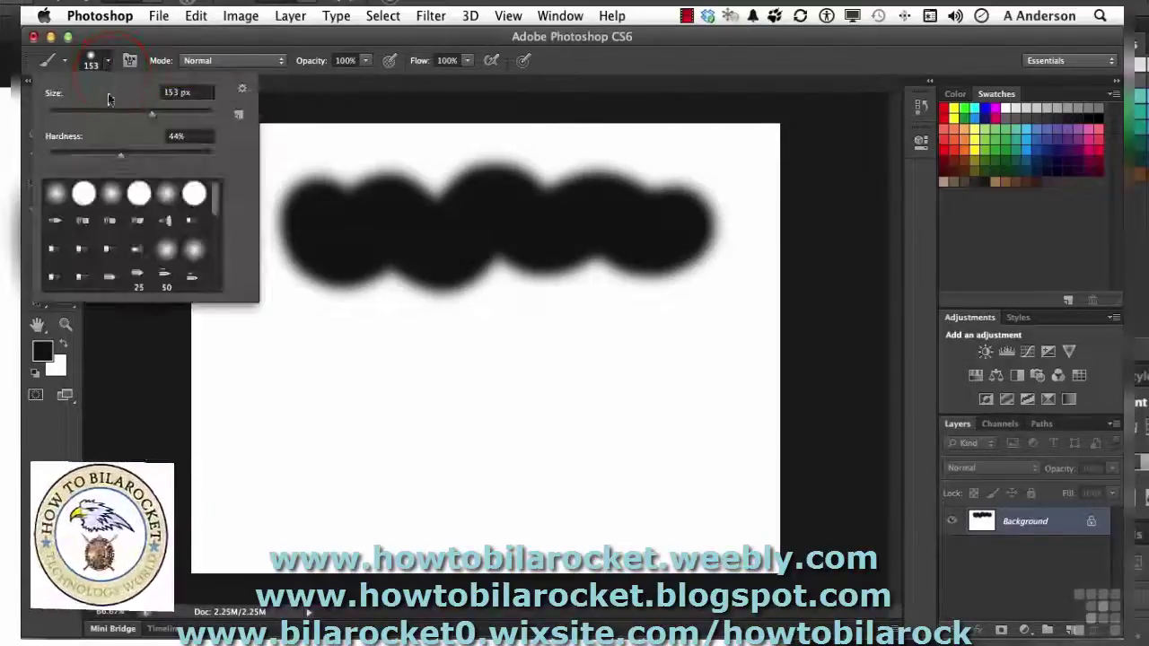
pyautogui.click(139, 51)
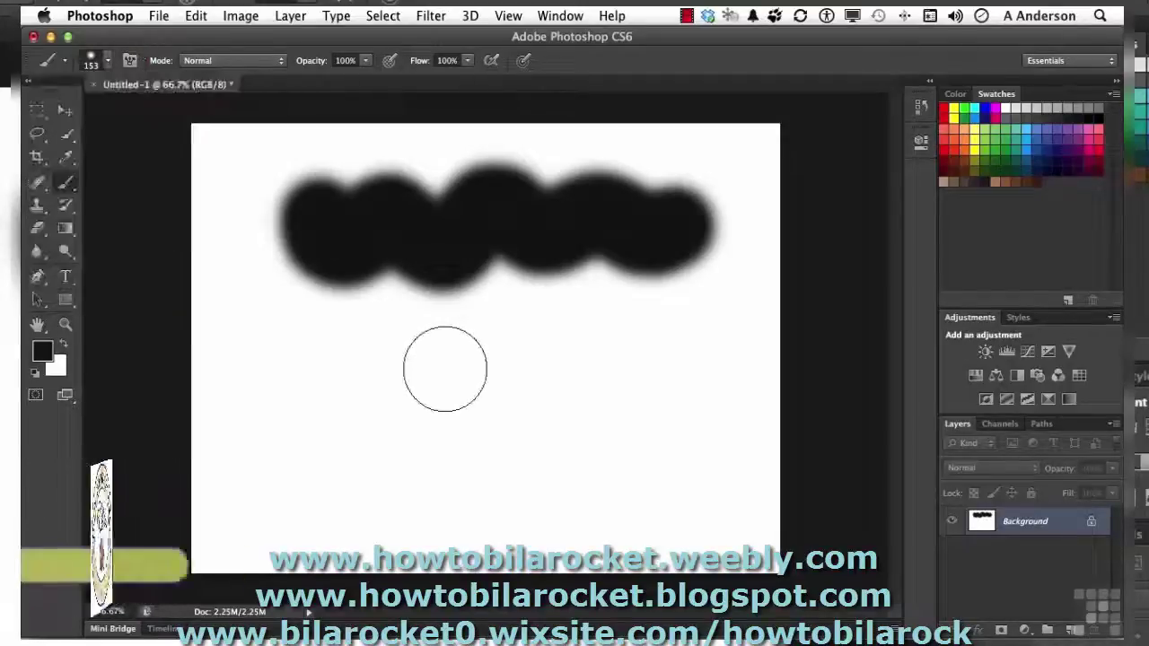
# - Shrink the brush to 125 px and enlarge it to 175 px in stepped increments
pyautogui.press('[')
pyautogui.press('[')
pyautogui.press('[')
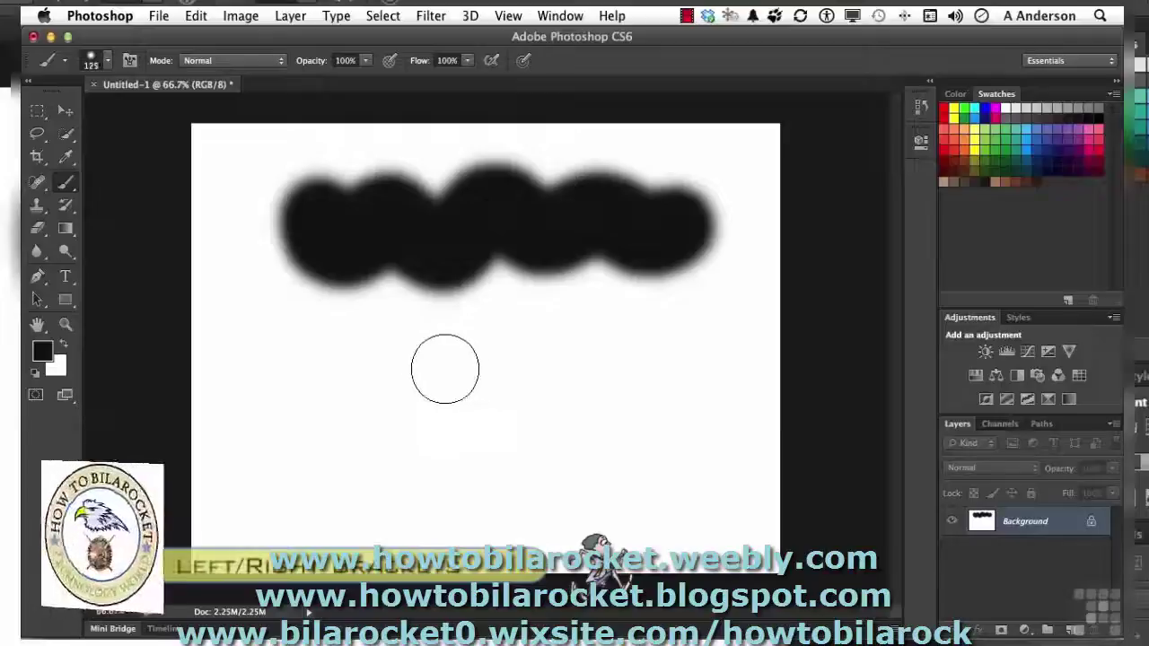
pyautogui.press(']')
pyautogui.press(']')
pyautogui.press(']')
pyautogui.press(']')
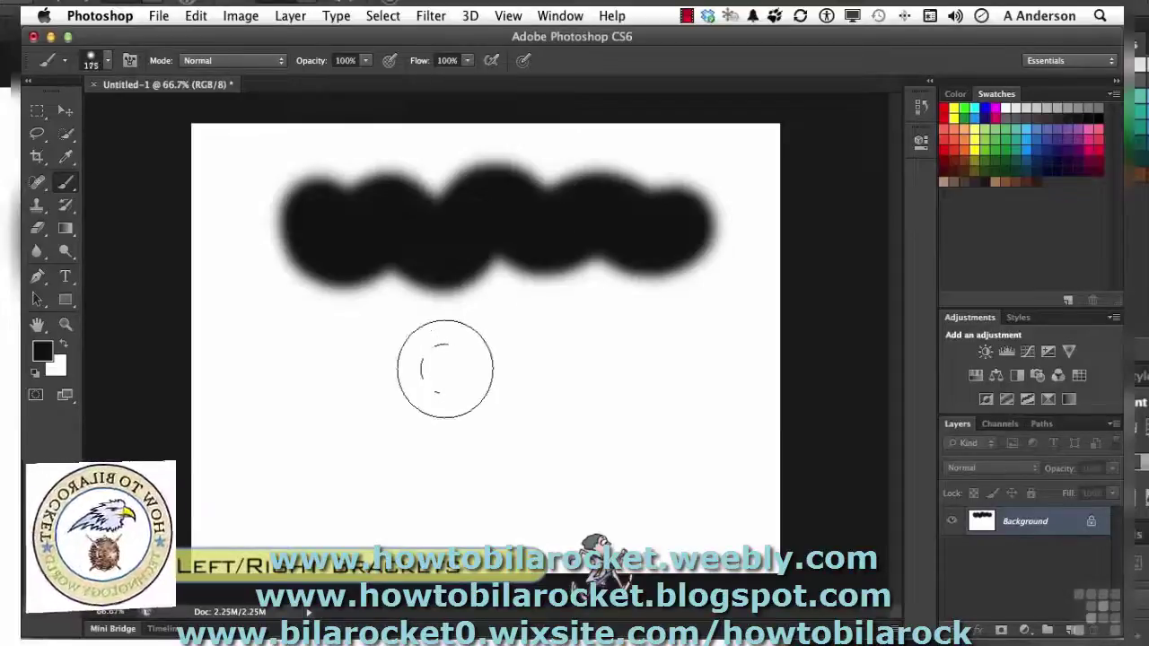
pyautogui.press('[')
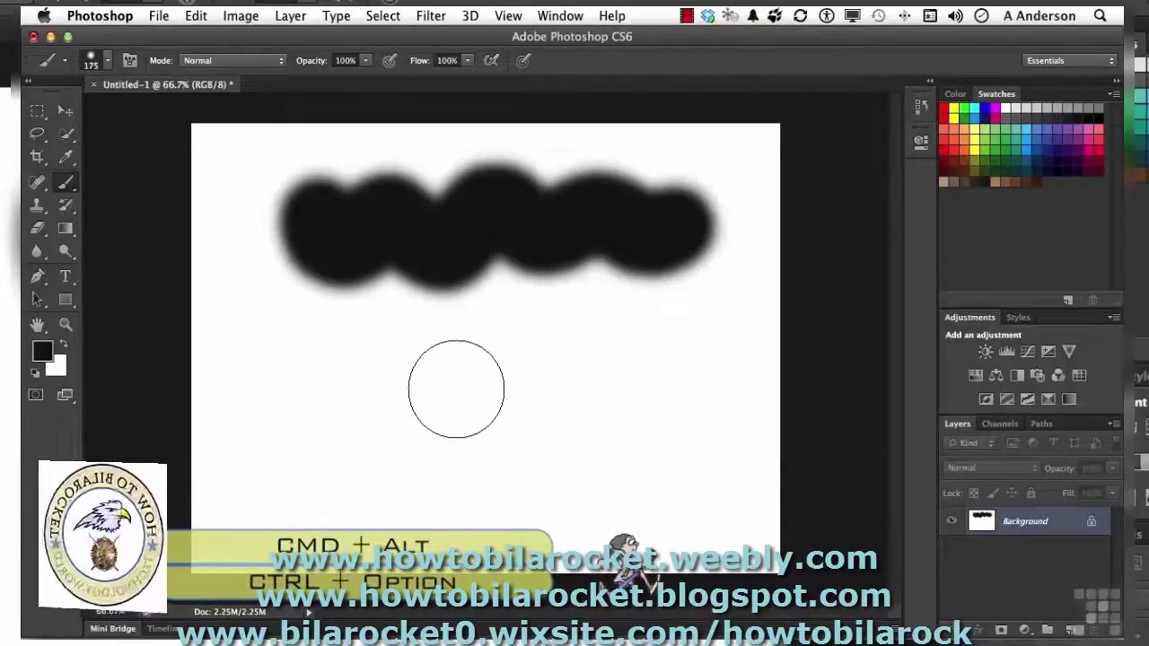
# - Resize the brush interactively on the canvas to 91 px and paint a shorter wavy black stroke below the first one
pyautogui.moveTo(456, 389); pyautogui.dragTo(455, 391)
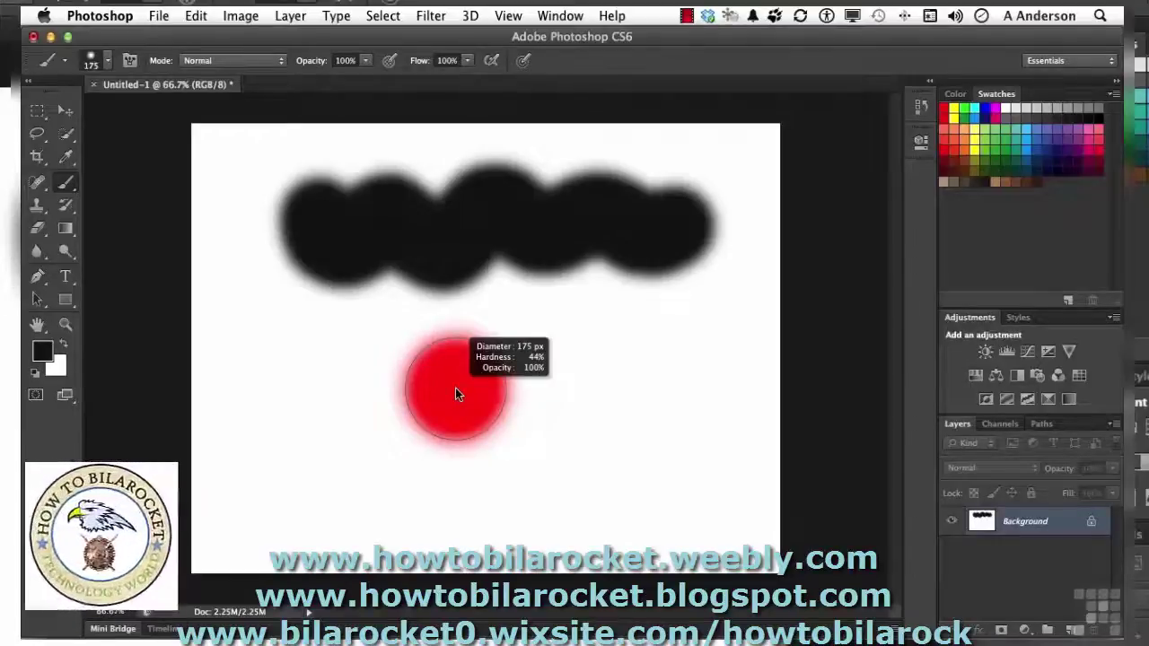
pyautogui.moveTo(455, 389)
pyautogui.mouseDown()
pyautogui.moveTo(411, 396)
pyautogui.moveTo(460, 398)
pyautogui.moveTo(415, 395)
pyautogui.moveTo(430, 393)
pyautogui.moveTo(450, 260)
pyautogui.moveTo(446, 439)
pyautogui.moveTo(459, 299)
pyautogui.mouseUp()
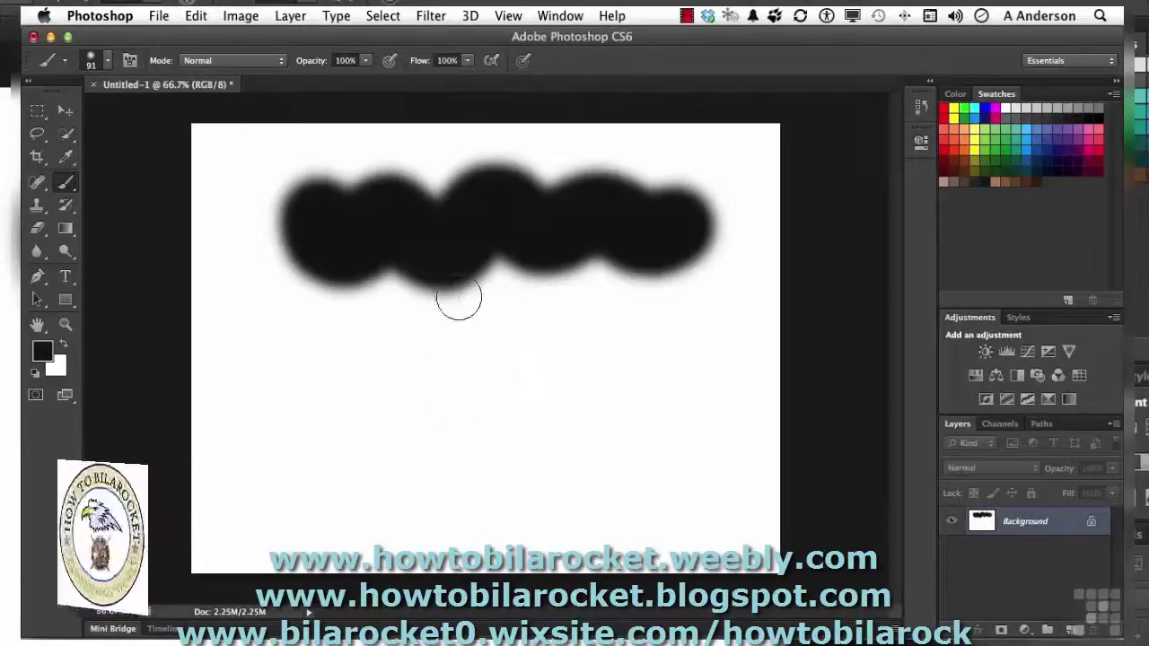
pyautogui.moveTo(359, 371)
pyautogui.mouseDown()
pyautogui.moveTo(386, 335)
pyautogui.moveTo(417, 365)
pyautogui.moveTo(487, 352)
pyautogui.moveTo(560, 370)
pyautogui.mouseUp()
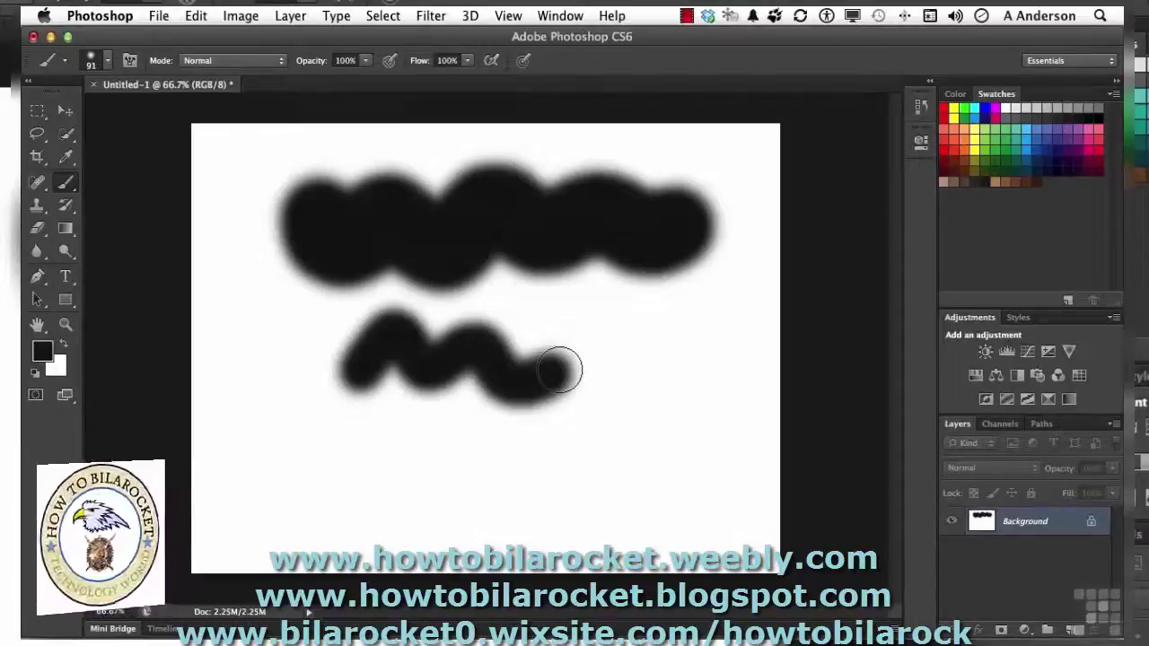
# - In the Interface preferences, preview the color themes, select the second-darkest gray, and turn off Show Tool Tips
pyautogui.press('super+k')
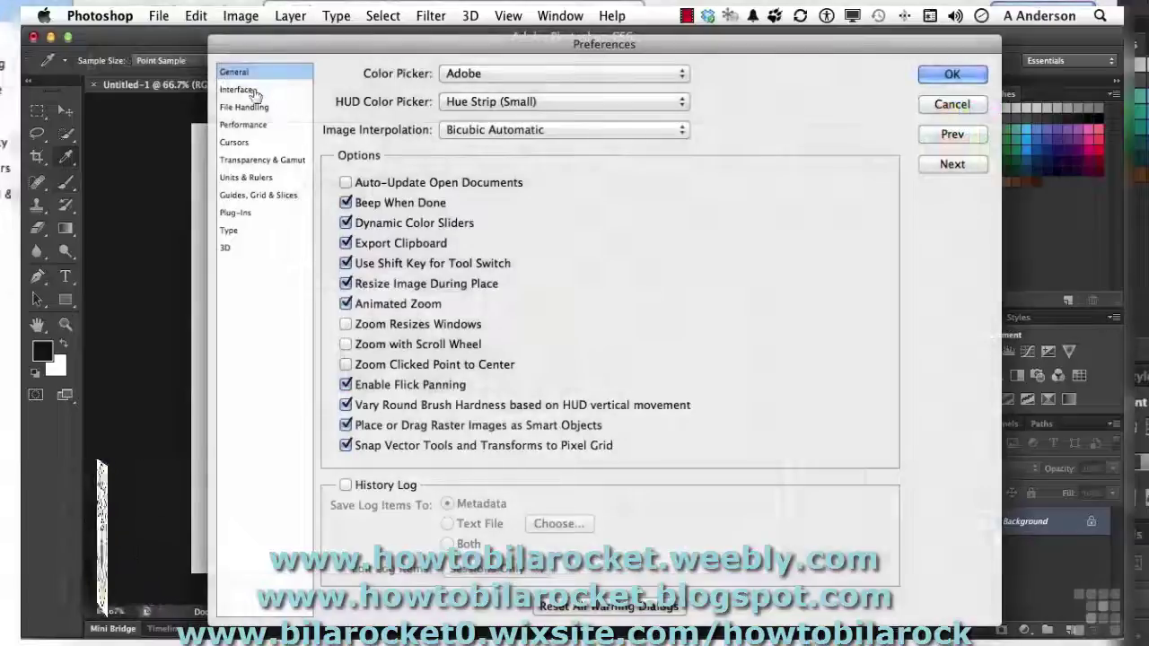
pyautogui.click(238, 90)
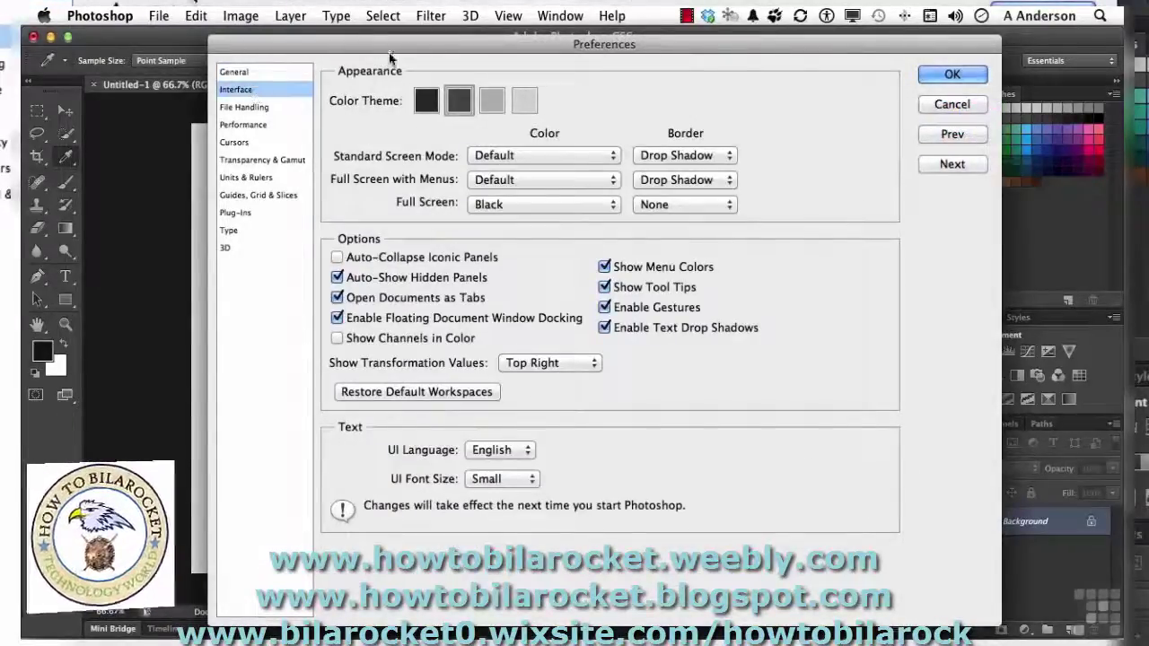
pyautogui.click(427, 106)
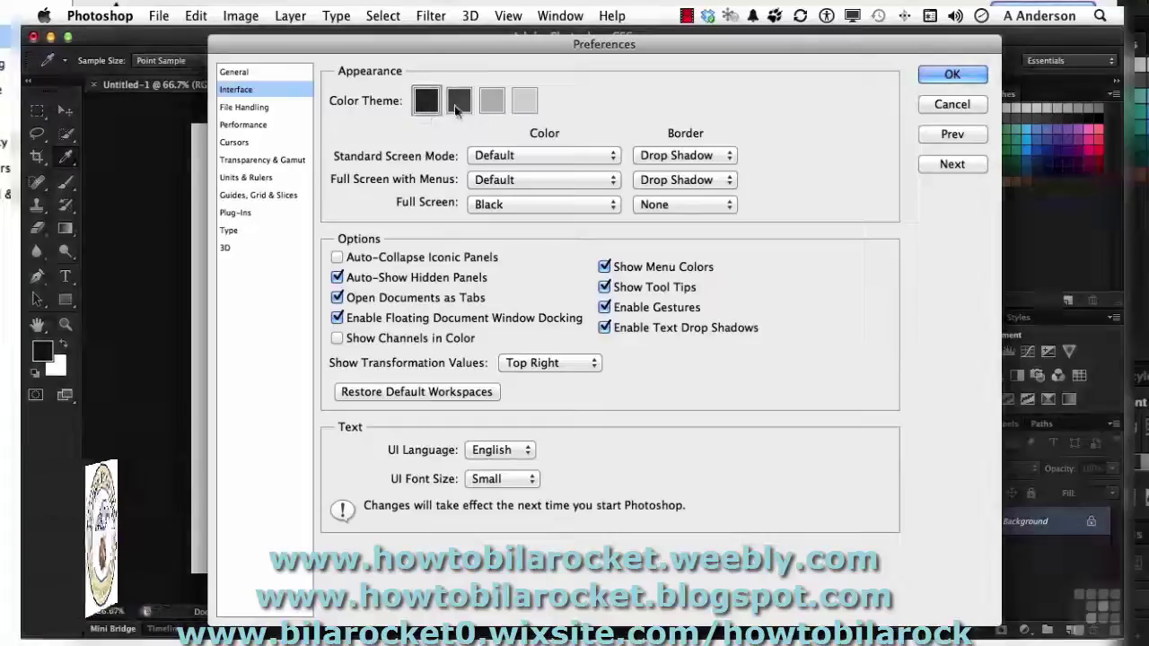
pyautogui.click(455, 105)
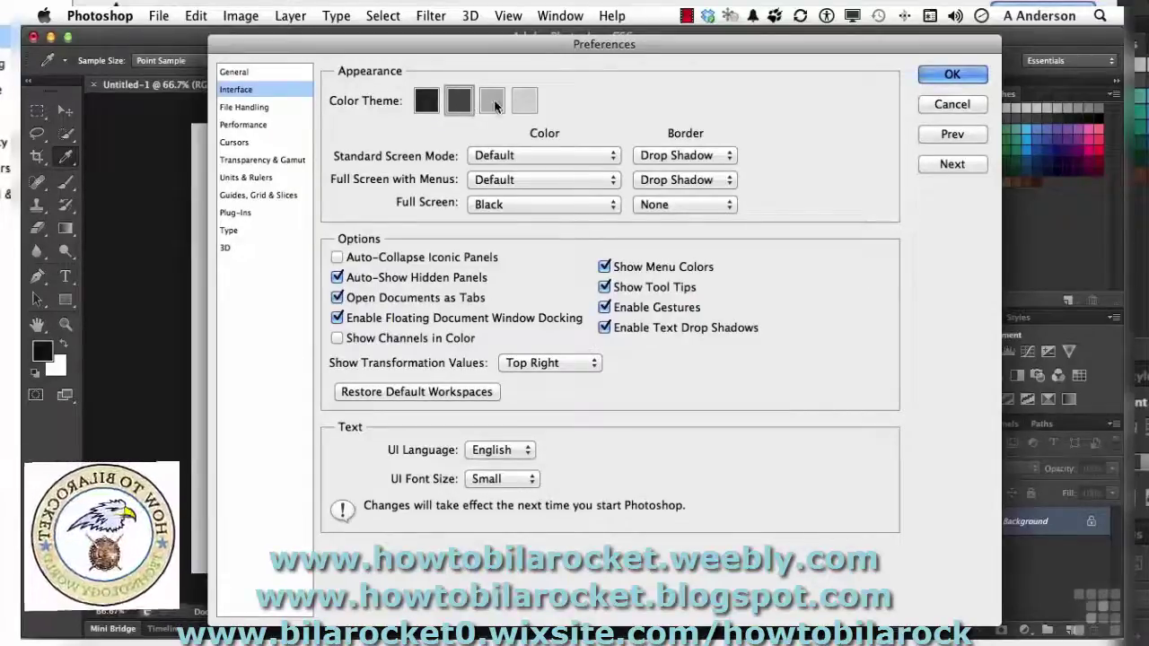
pyautogui.click(497, 106)
pyautogui.click(523, 104)
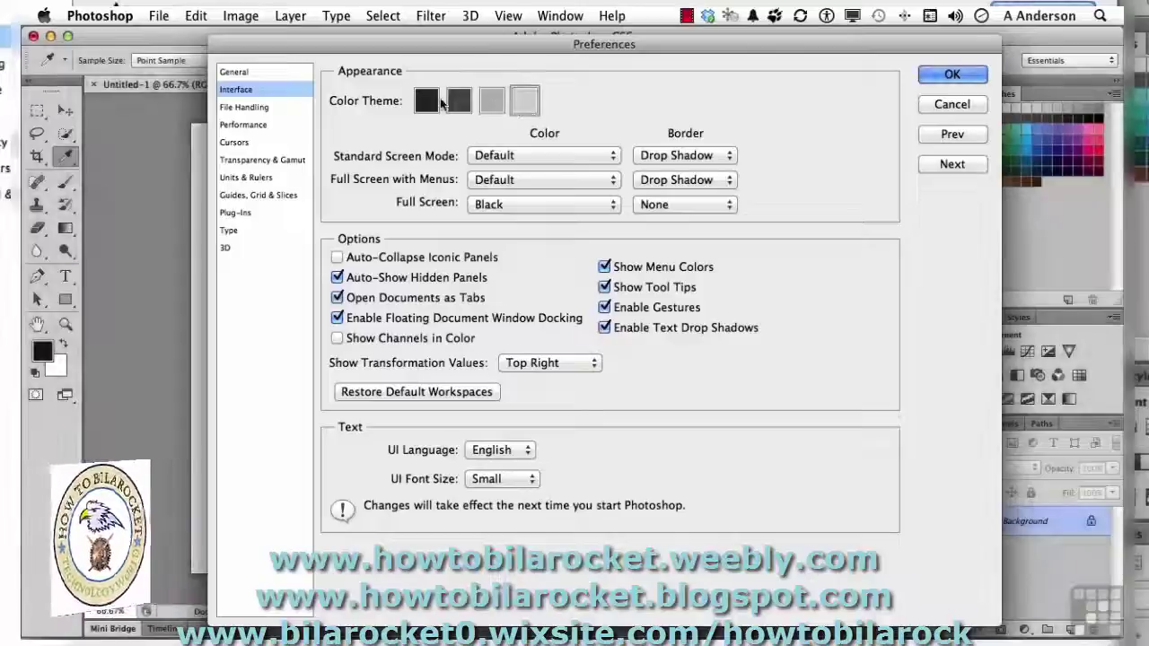
pyautogui.click(456, 101)
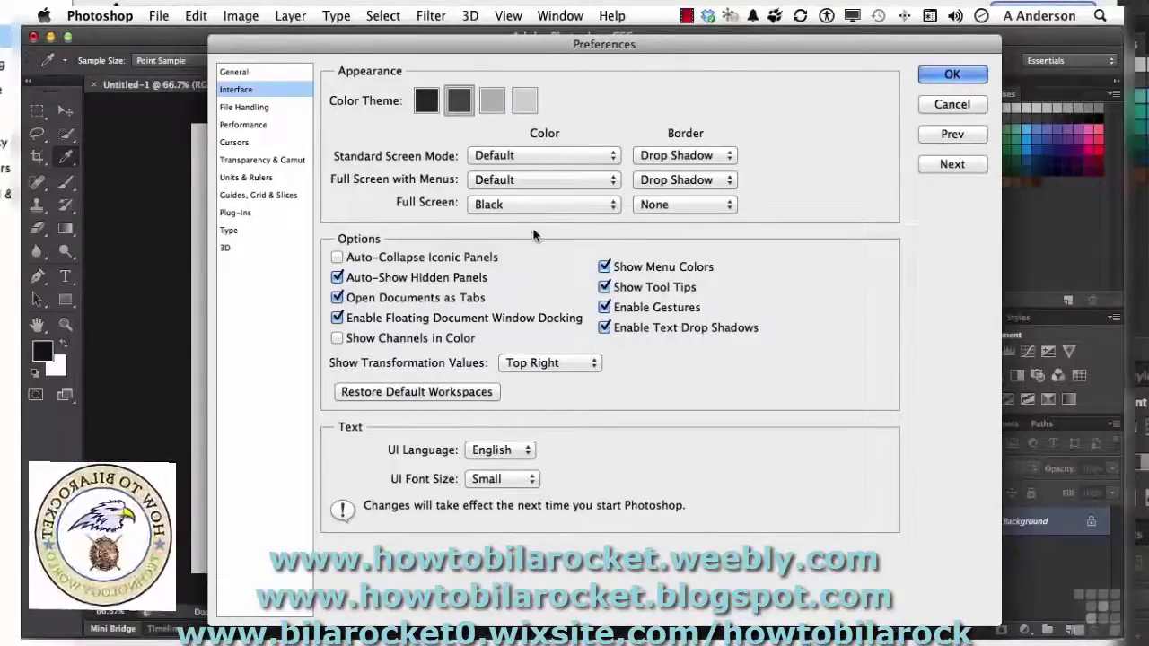
pyautogui.click(605, 289)
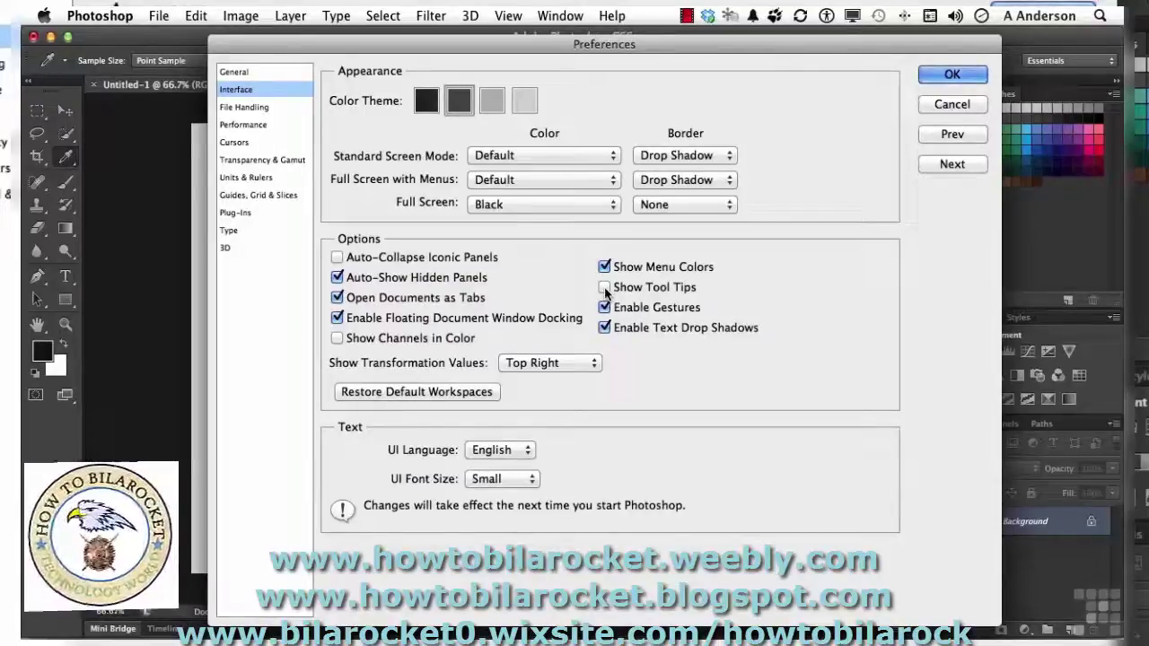
# - Review the interval choices for automatically saving recovery information in the File Handling preferences, keeping 10 Minutes
pyautogui.click(265, 108)
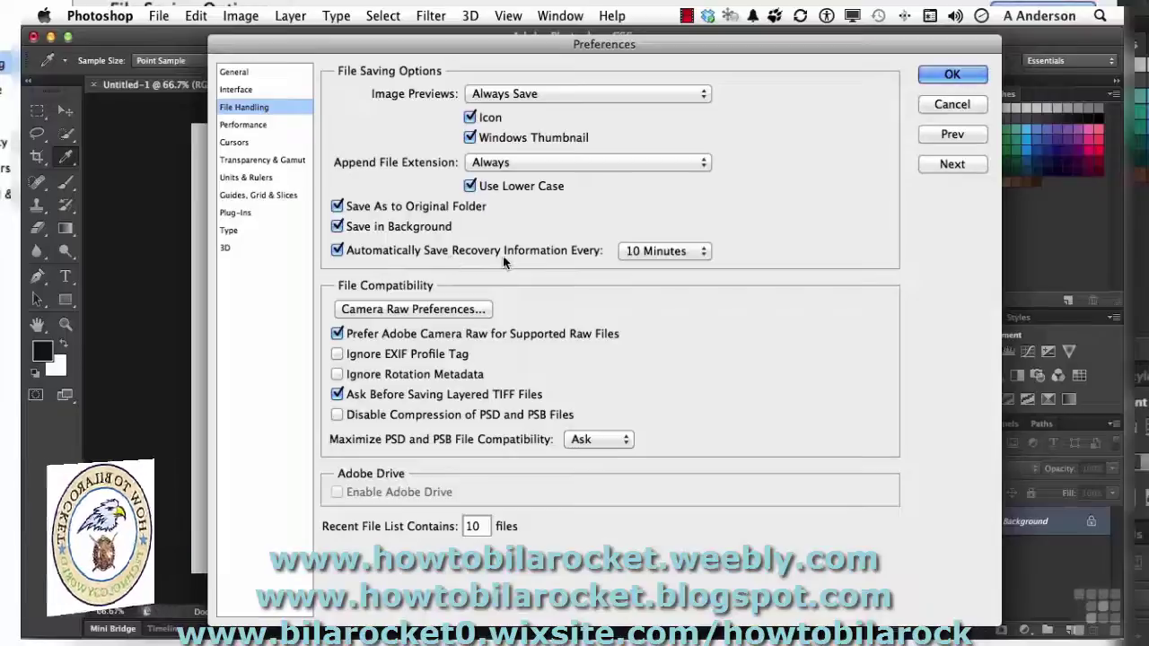
pyautogui.click(658, 251)
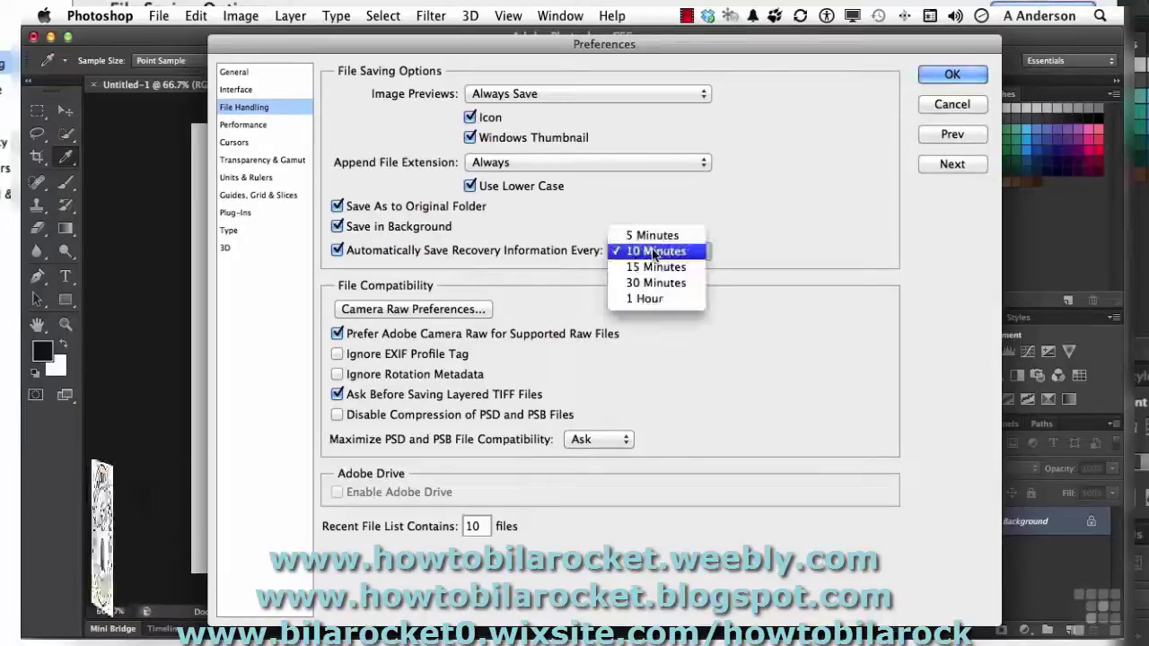
pyautogui.click(559, 229)
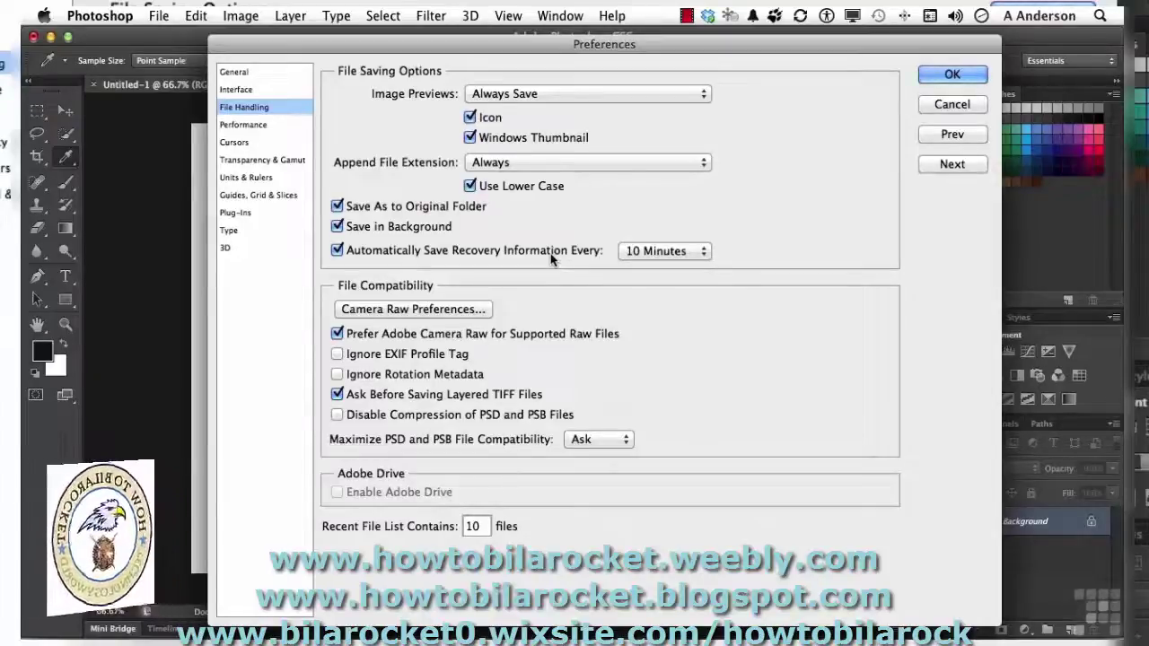
# - In the Performance preferences, activate Catch All, Snow Leopard 10.6 and Secondary as scratch disks and deactivate Lion HD
pyautogui.click(261, 126)
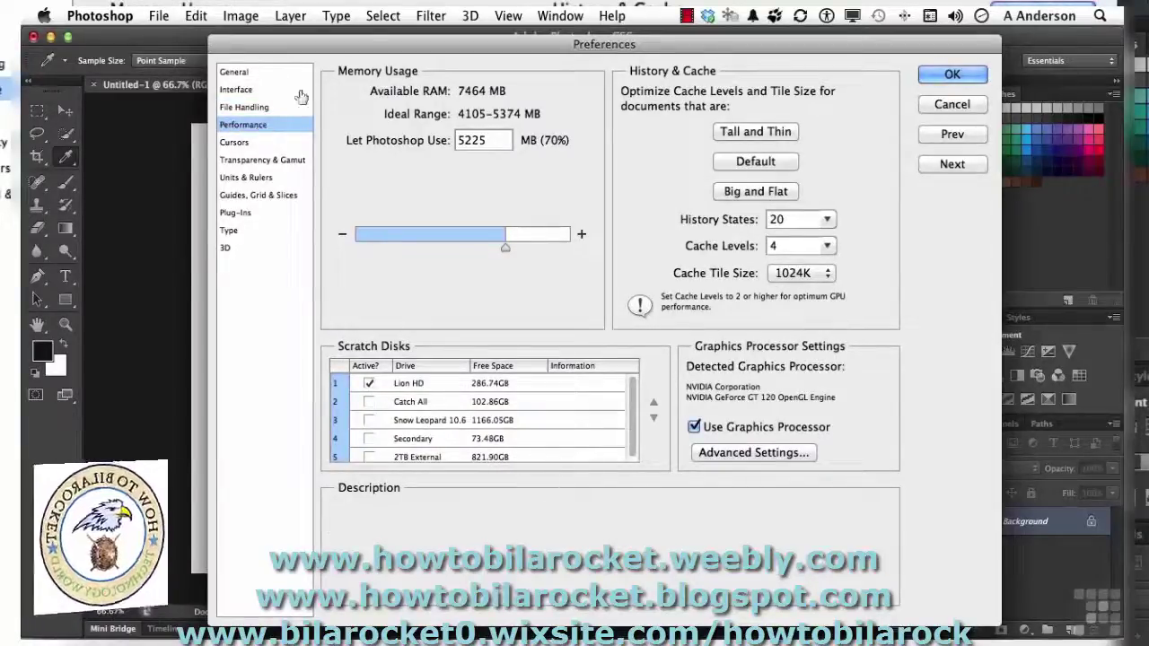
pyautogui.moveTo(476, 103)
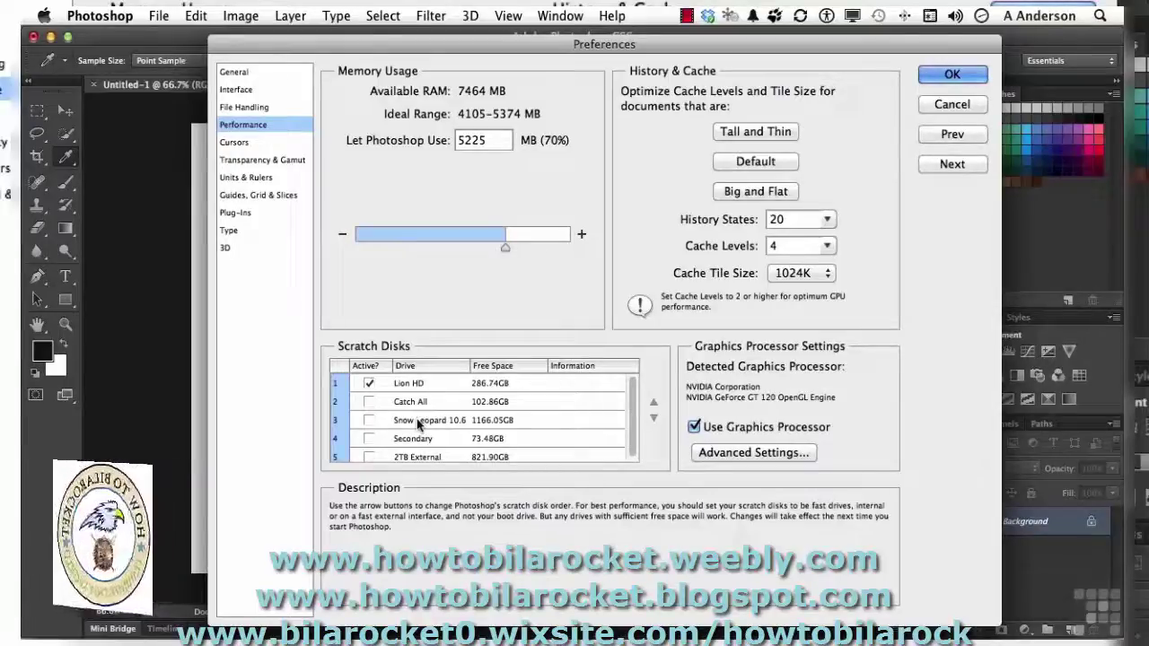
pyautogui.click(367, 405)
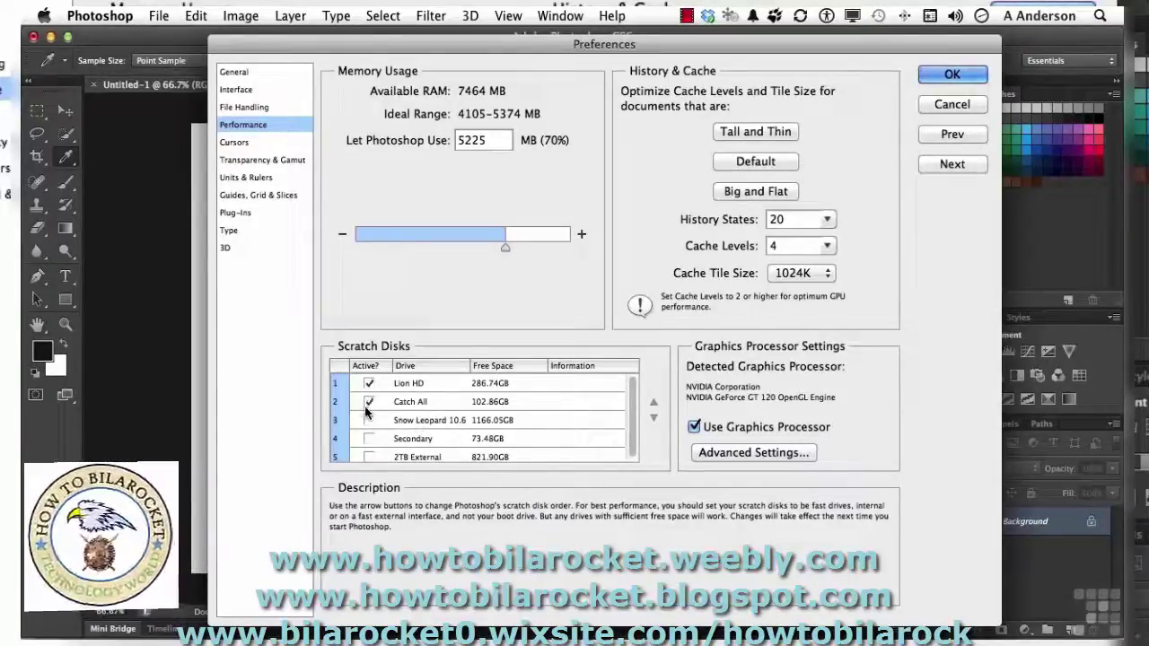
pyautogui.click(368, 421)
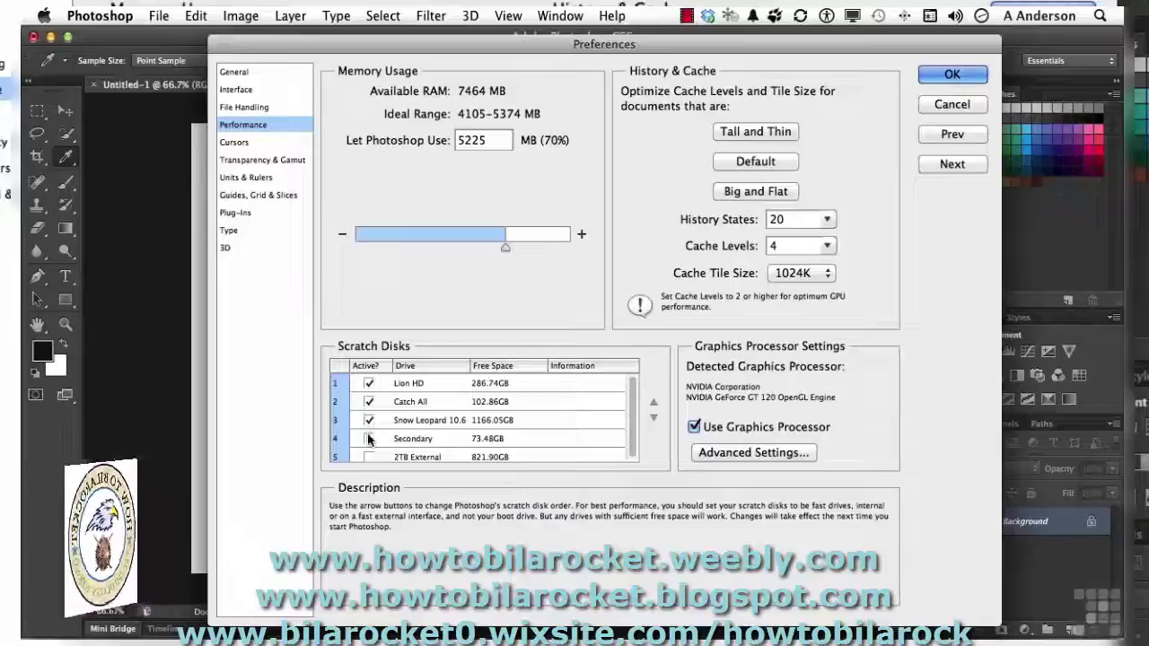
pyautogui.click(368, 438)
pyautogui.click(369, 385)
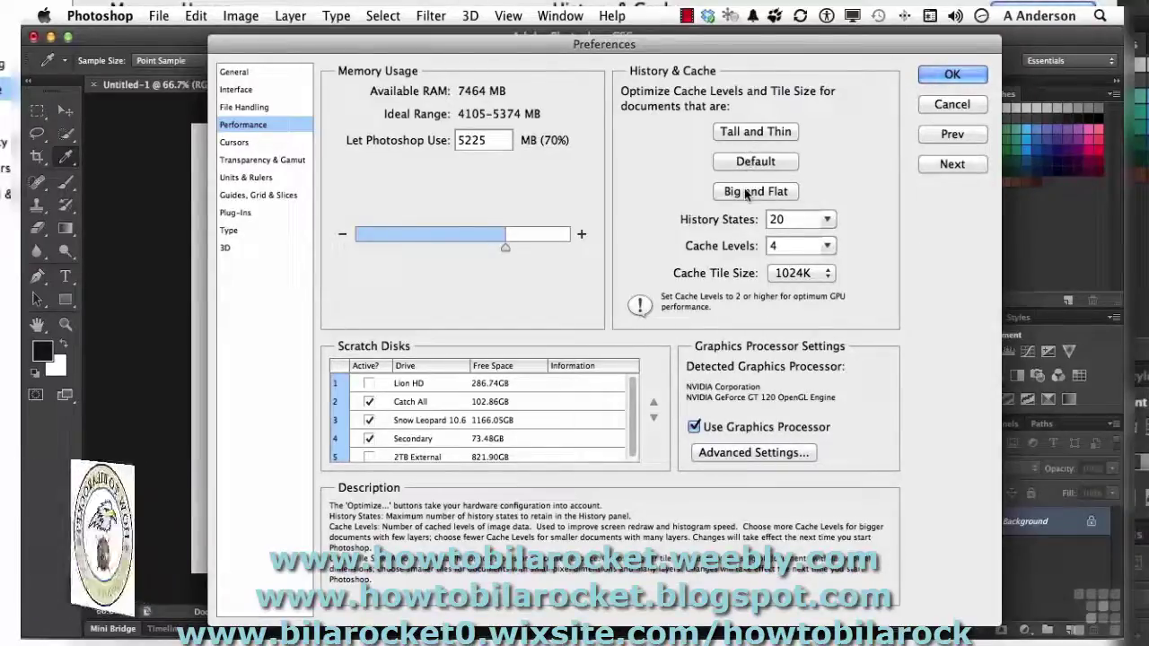
# - Optimize the cache levels and tile size for tall and thin documents
pyautogui.click(744, 127)
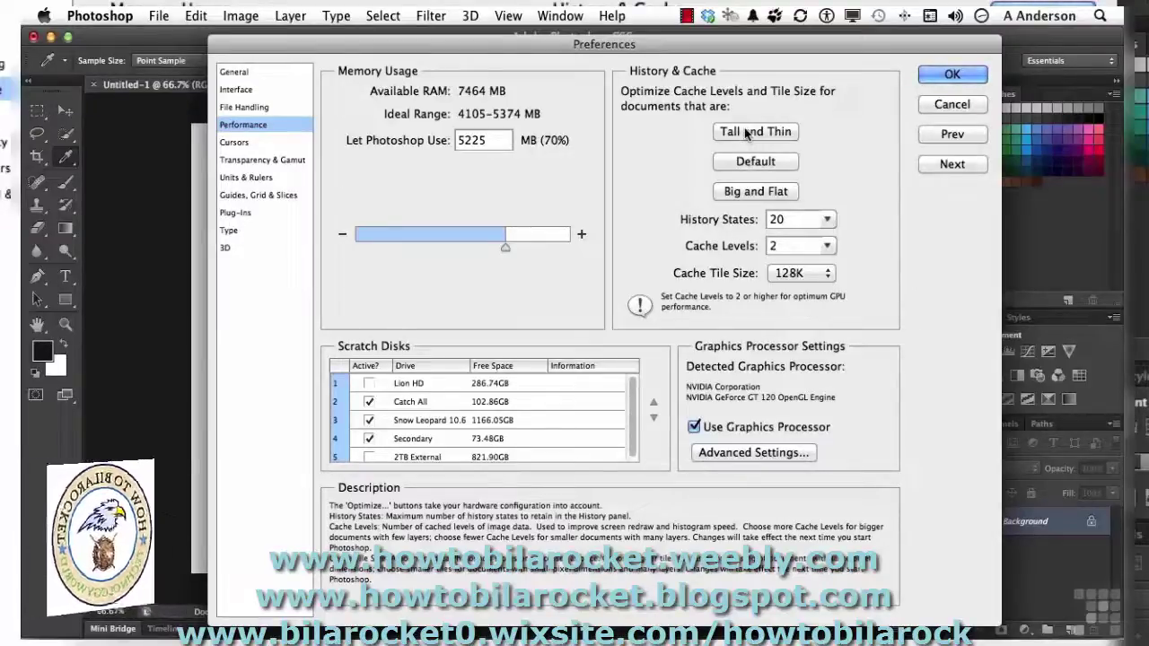
# - Try the Big and Flat and Tall and Thin cache optimizations, and finish with the Default cache settings
pyautogui.click(742, 194)
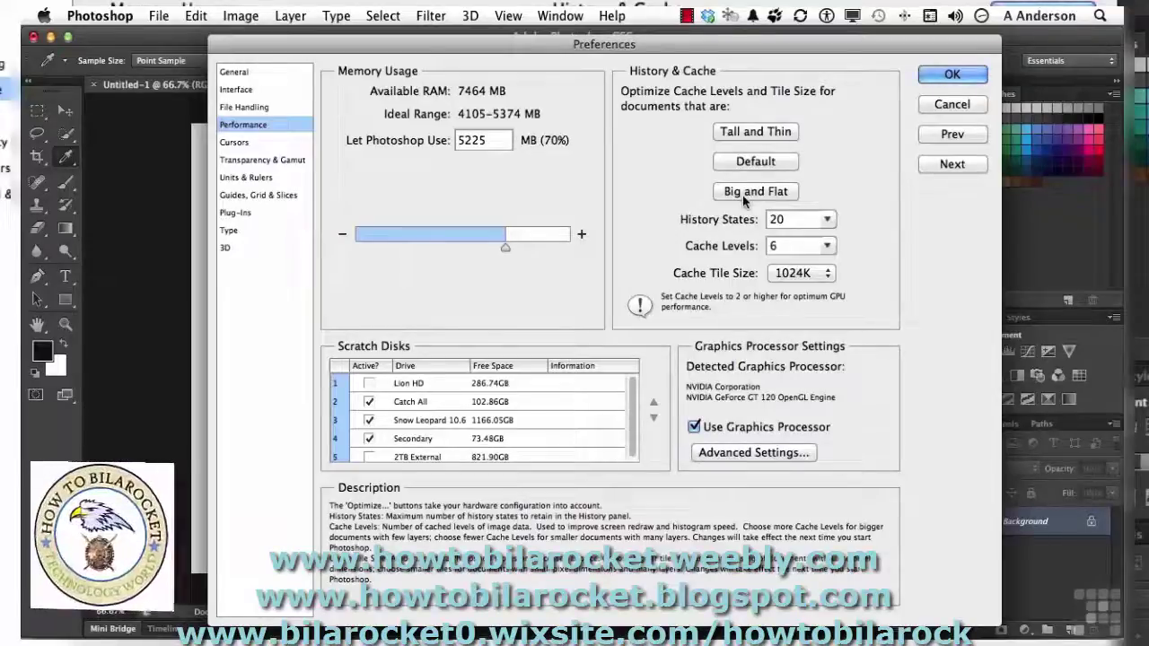
pyautogui.click(751, 134)
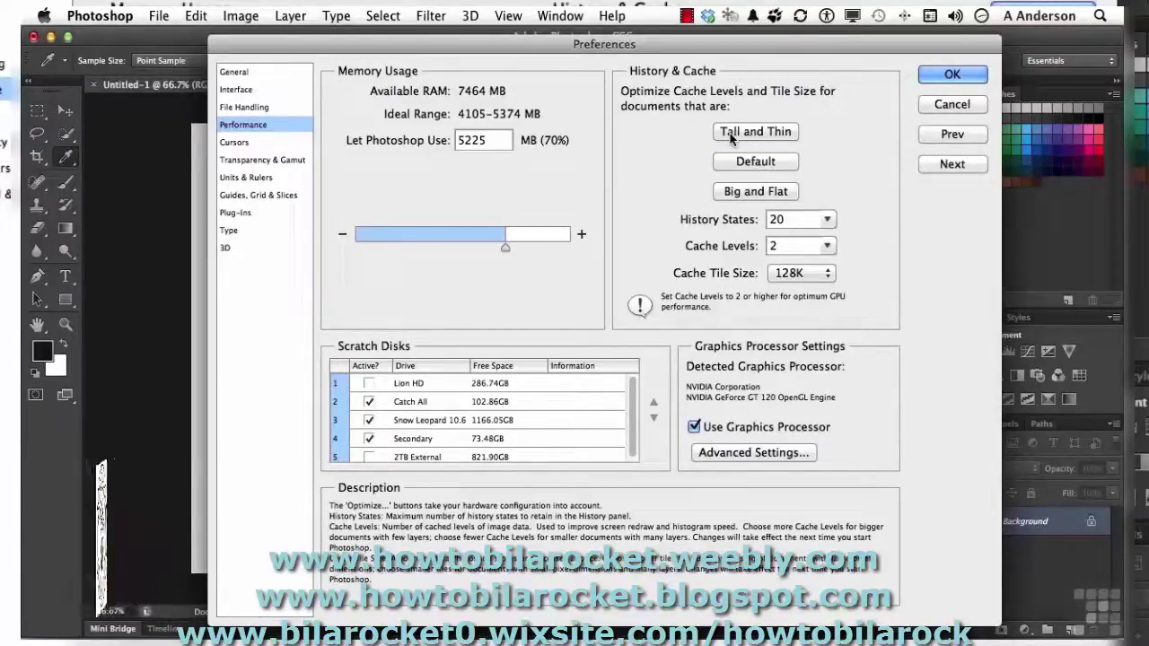
pyautogui.click(733, 196)
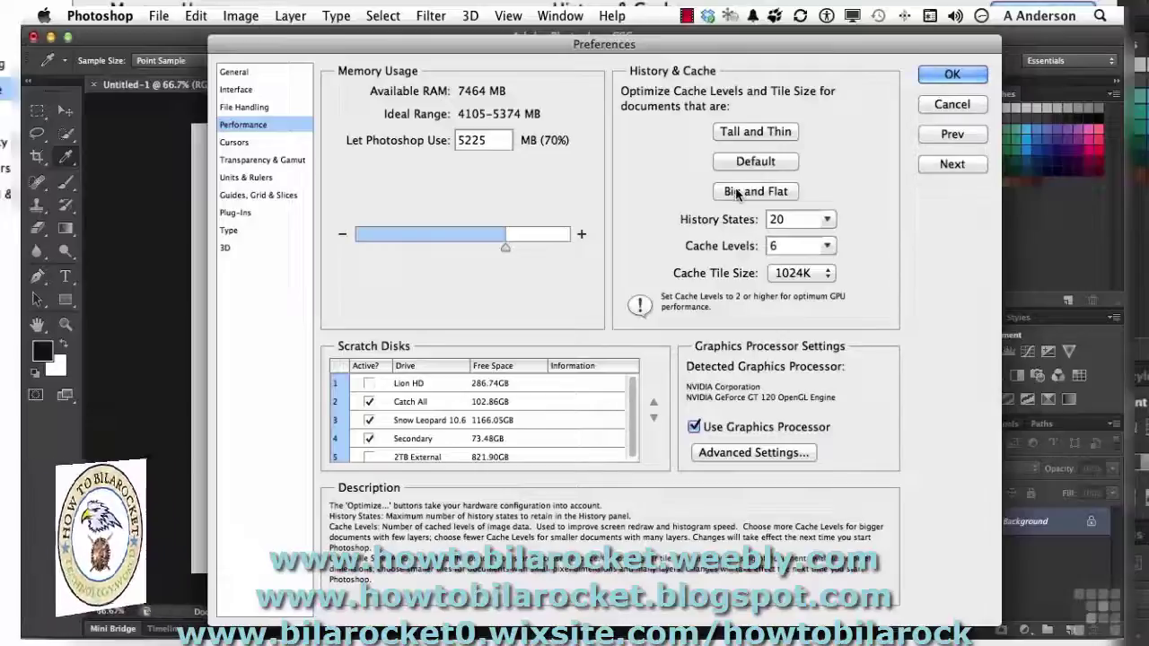
pyautogui.click(741, 164)
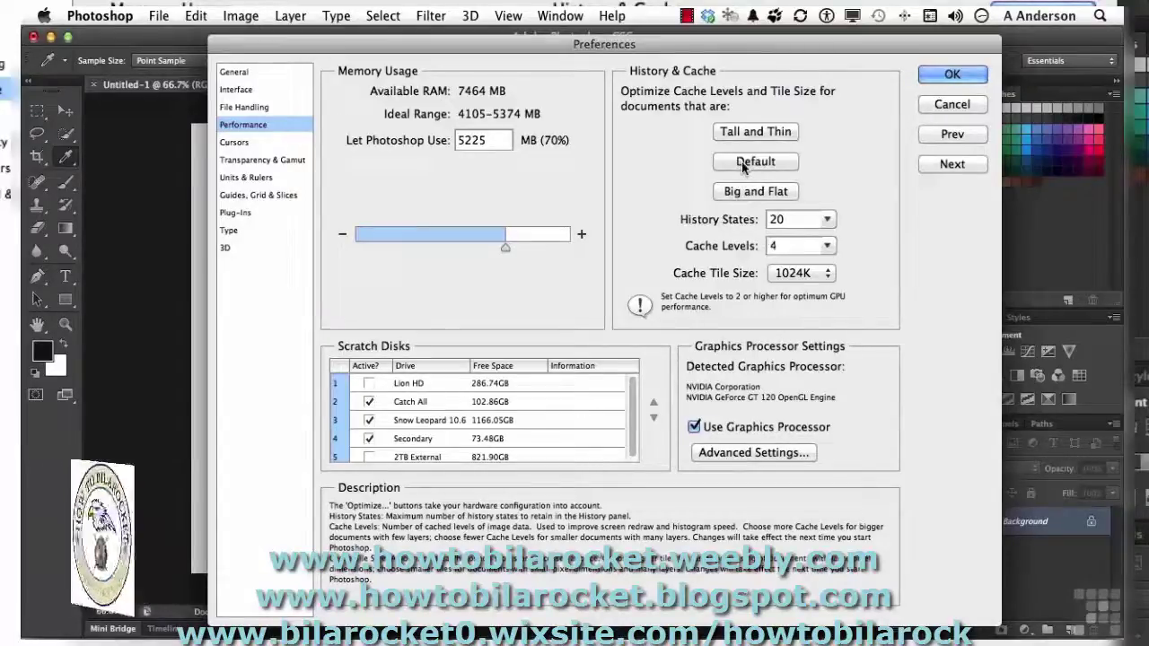
# - Look through the Cursors, Transparency & Gamut, Type and 3D preferences
pyautogui.click(249, 146)
pyautogui.click(251, 161)
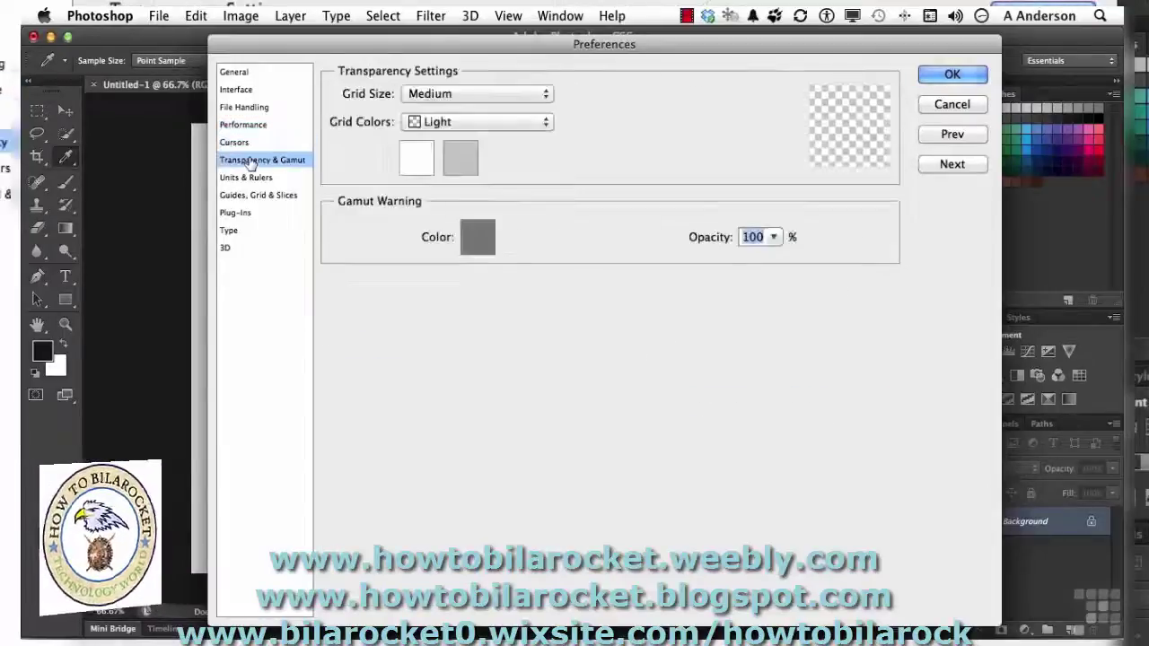
pyautogui.click(244, 231)
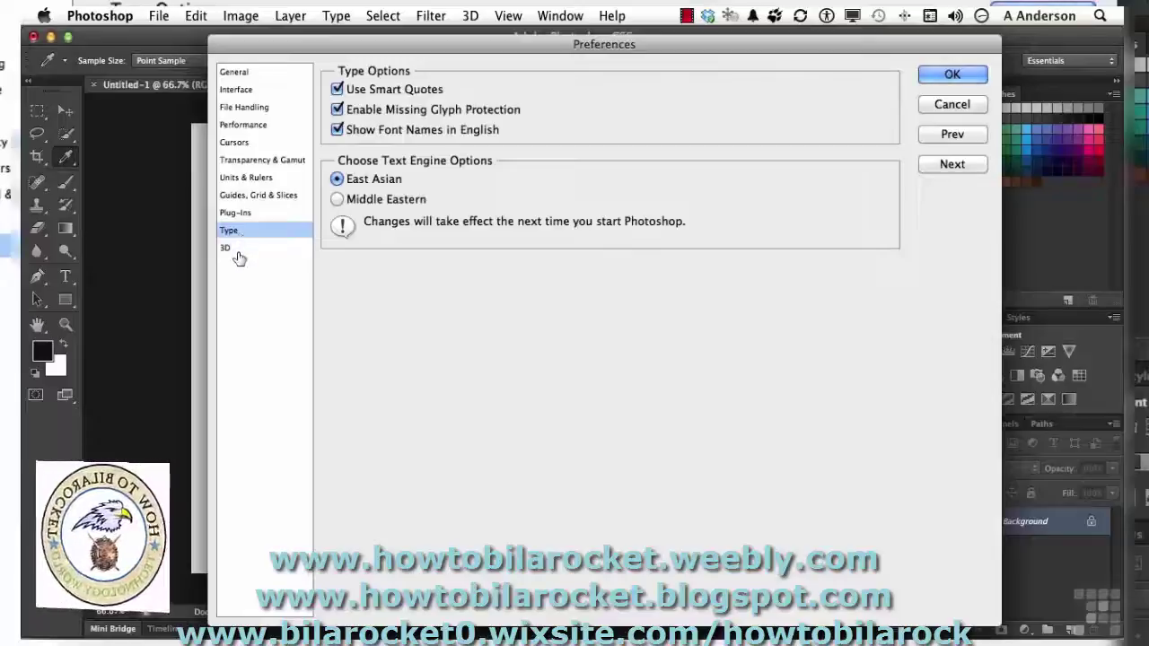
pyautogui.click(237, 253)
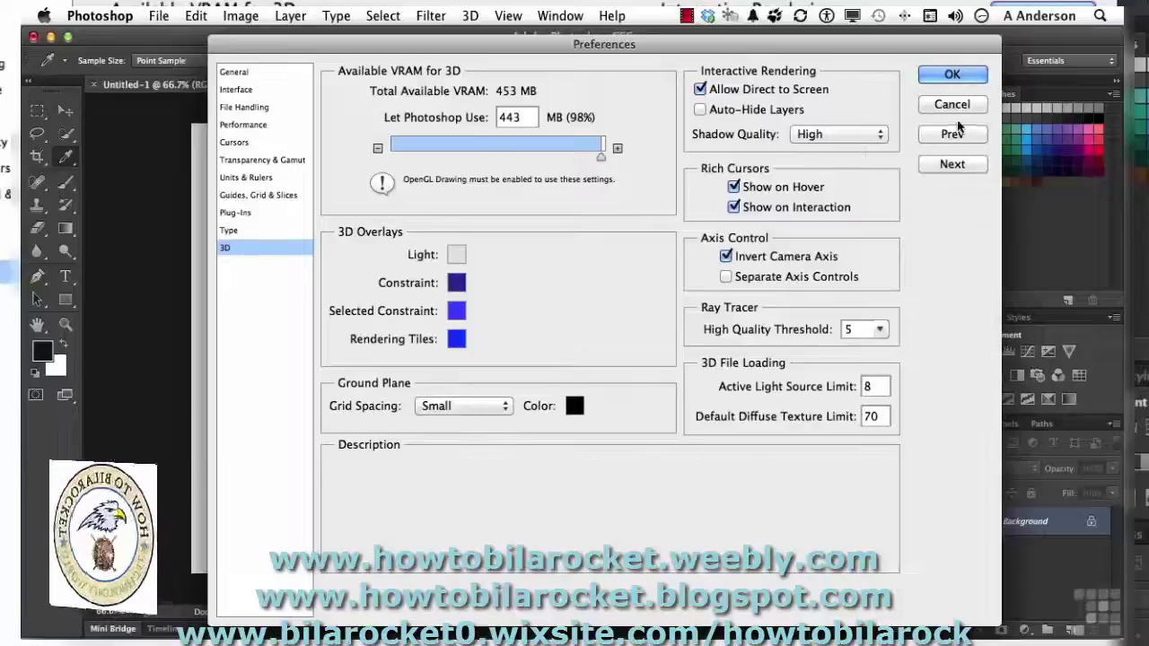
# - Accept the preference changes and activate the Brush tool
pyautogui.click(952, 77)
pyautogui.press('b')
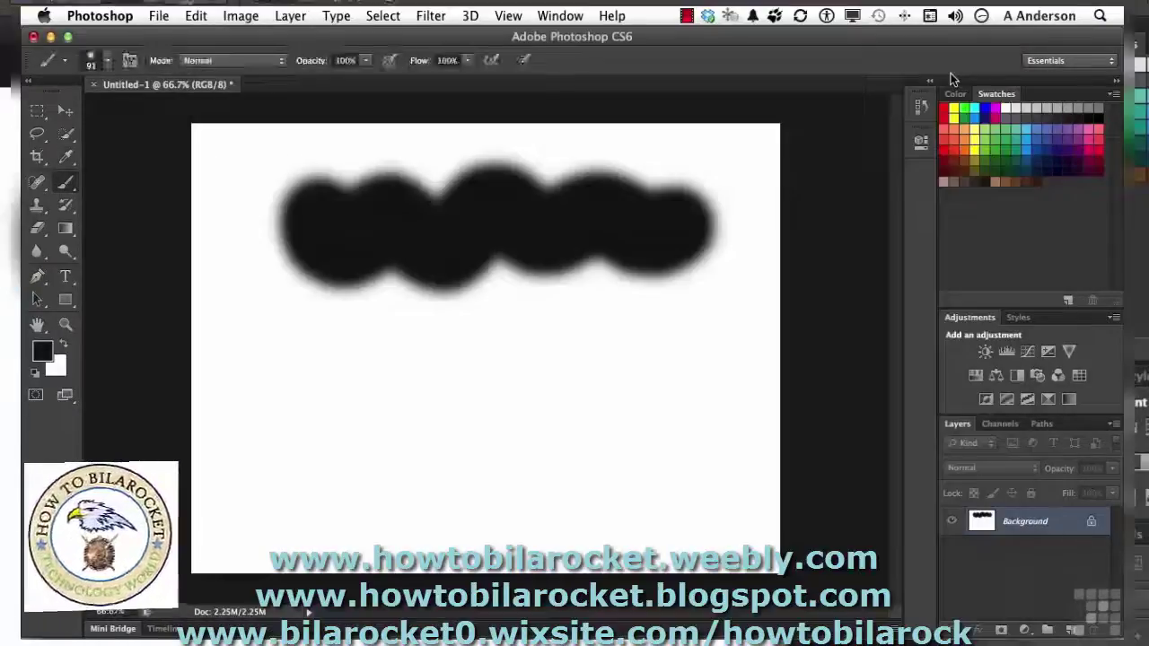